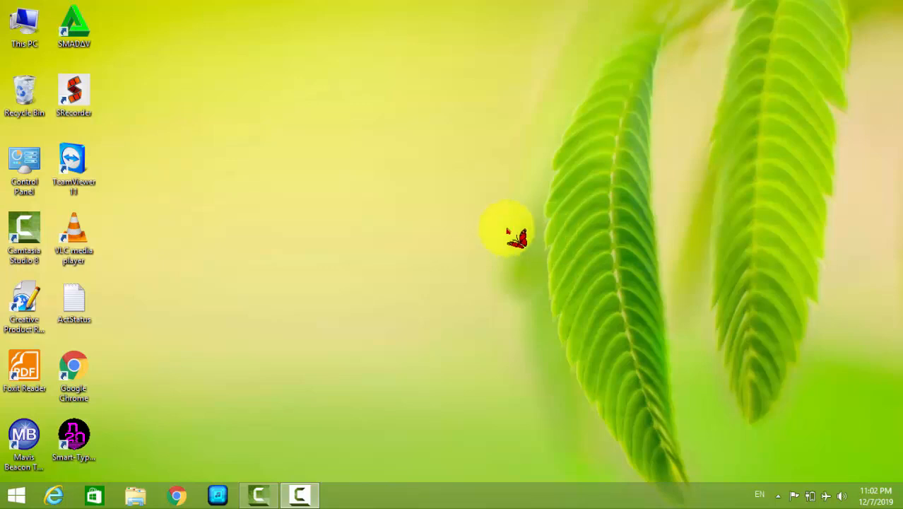
right_click(378, 106)
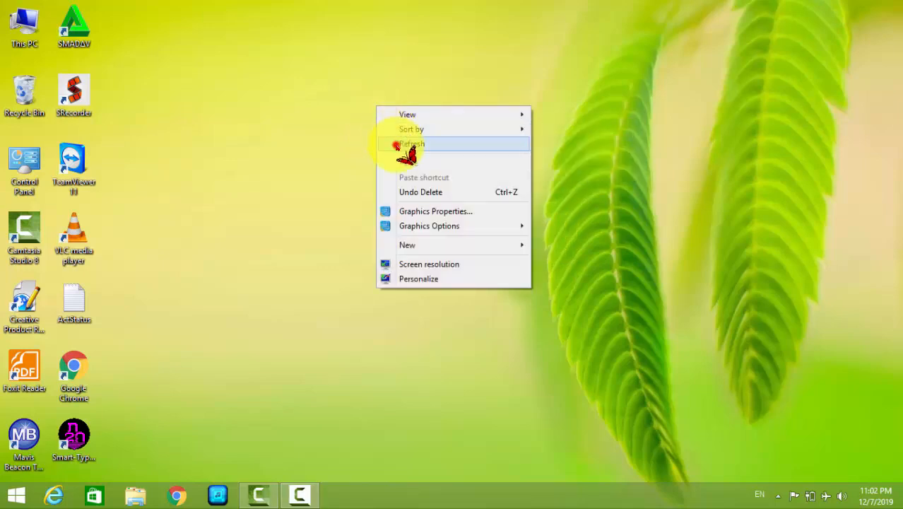
left_click(396, 145)
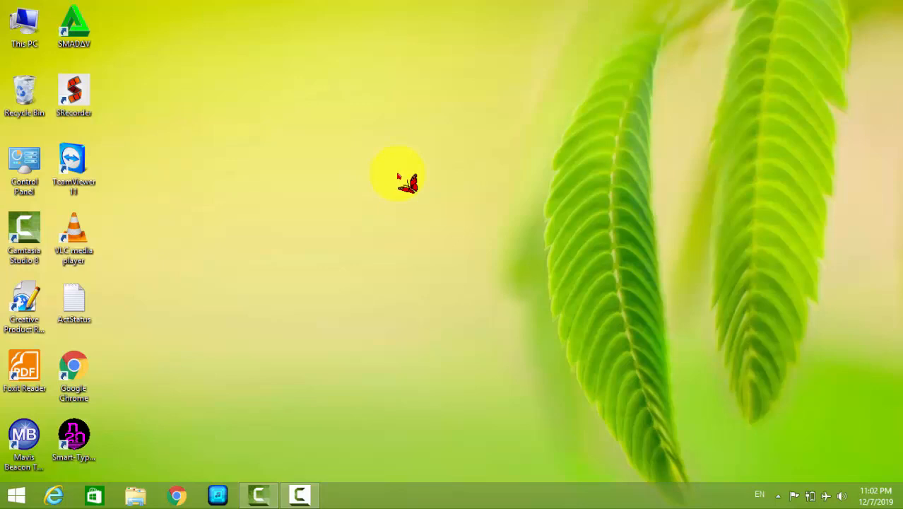
Open Control Panel and go to the Windows Update page for changing update settings
right_click(29, 157)
left_click(45, 165)
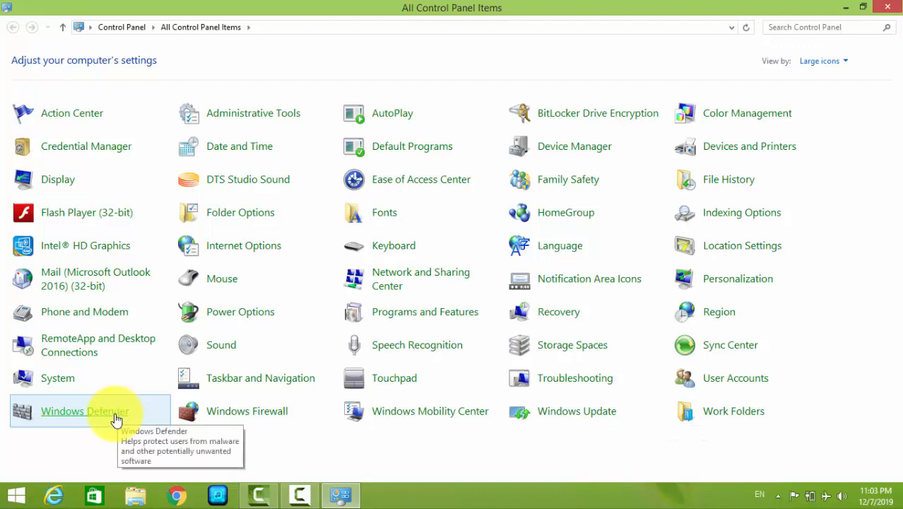
left_click(569, 420)
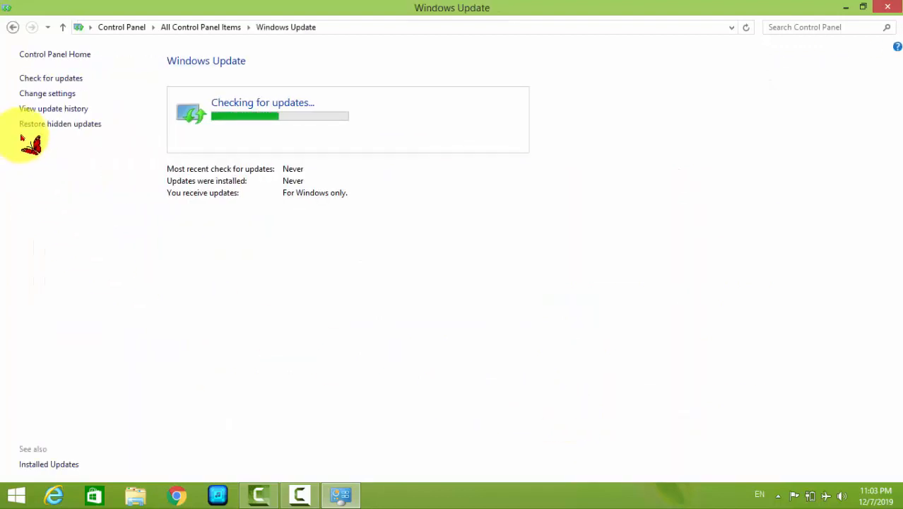
left_click(42, 101)
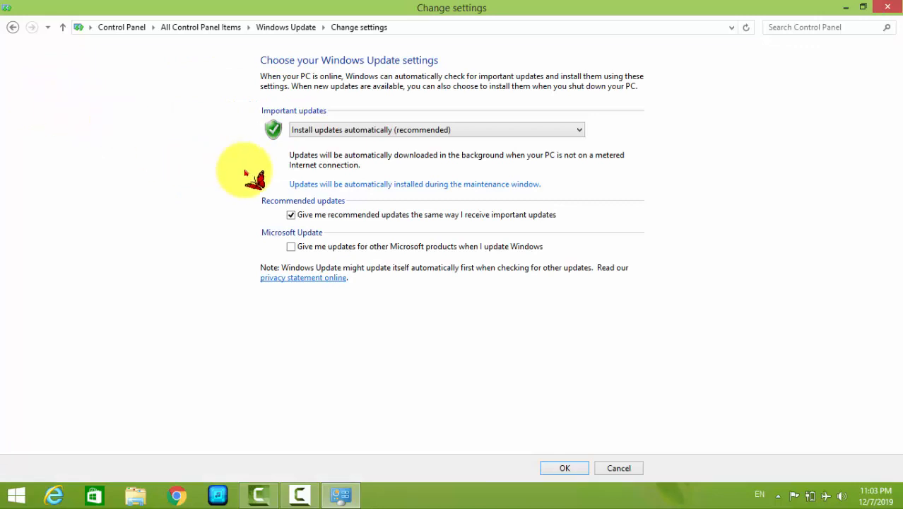
Turn off recommended updates, set important updates to "Never check for updates (not recommended)", and save the settings
left_click(293, 214)
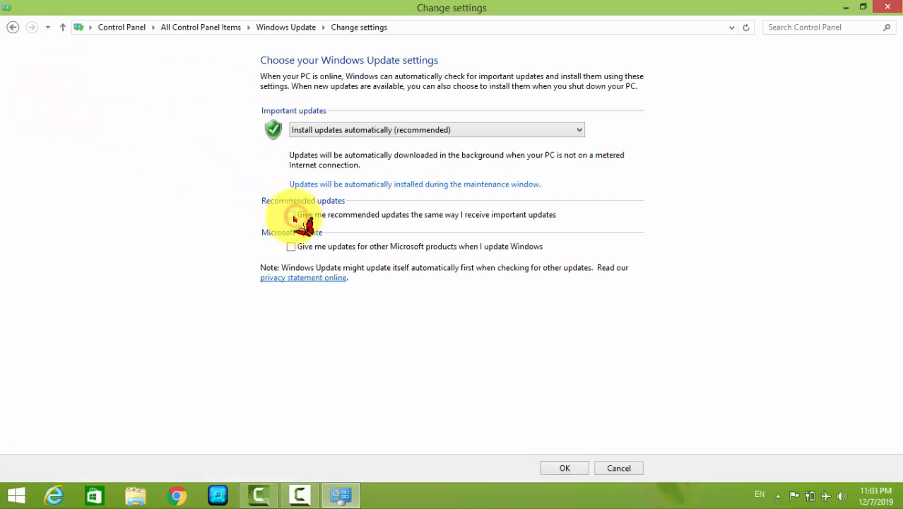
left_click(341, 130)
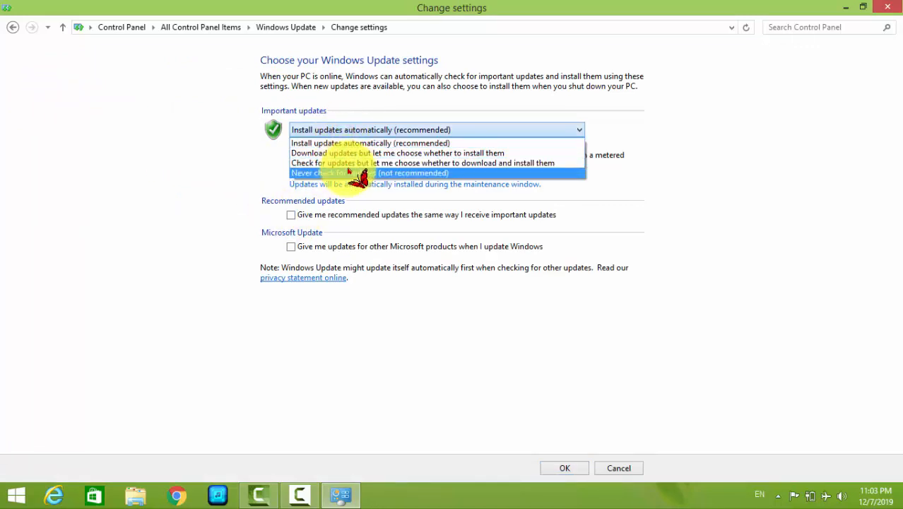
left_click(351, 129)
left_click(354, 129)
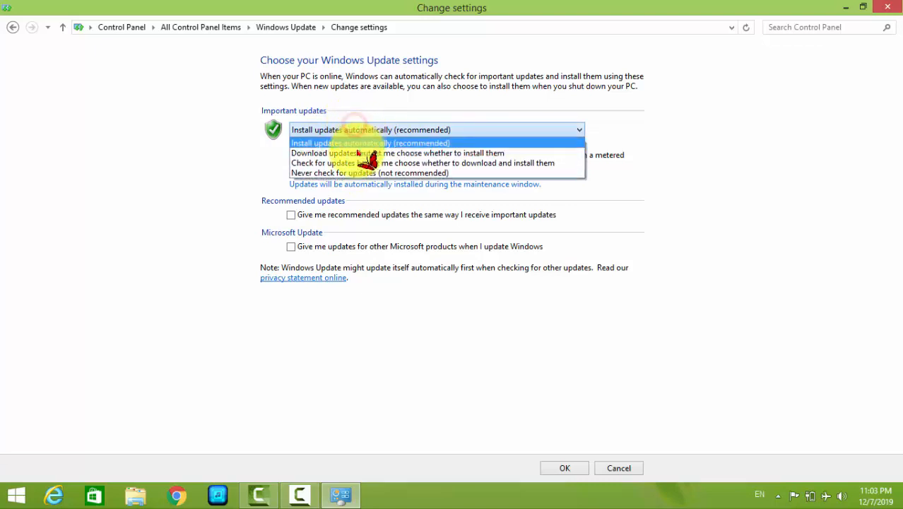
left_click(400, 174)
left_click(568, 468)
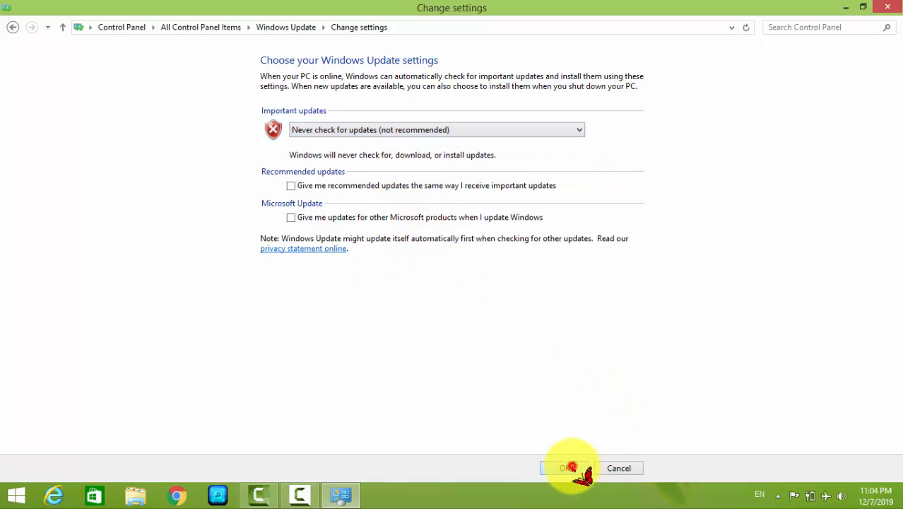
Return to all Control Panel items and open Services from Administrative Tools
left_click(13, 27)
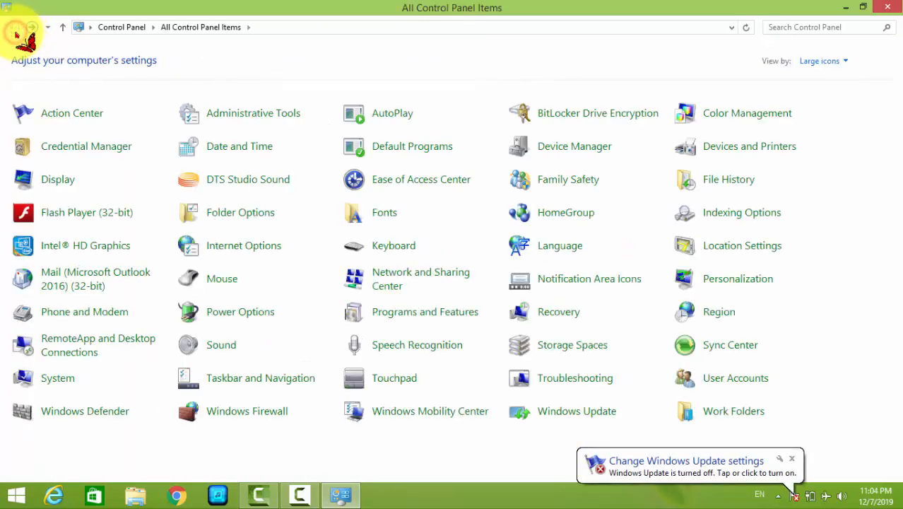
left_click(243, 115)
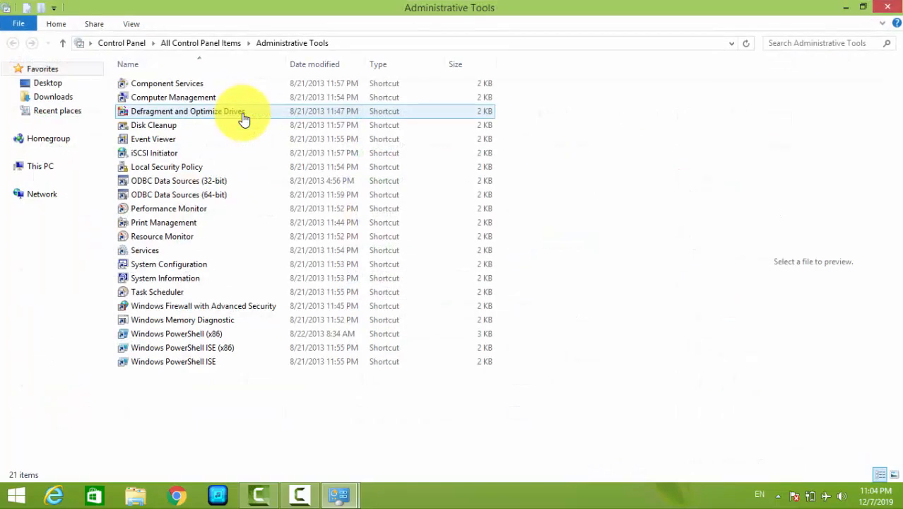
left_click(169, 251)
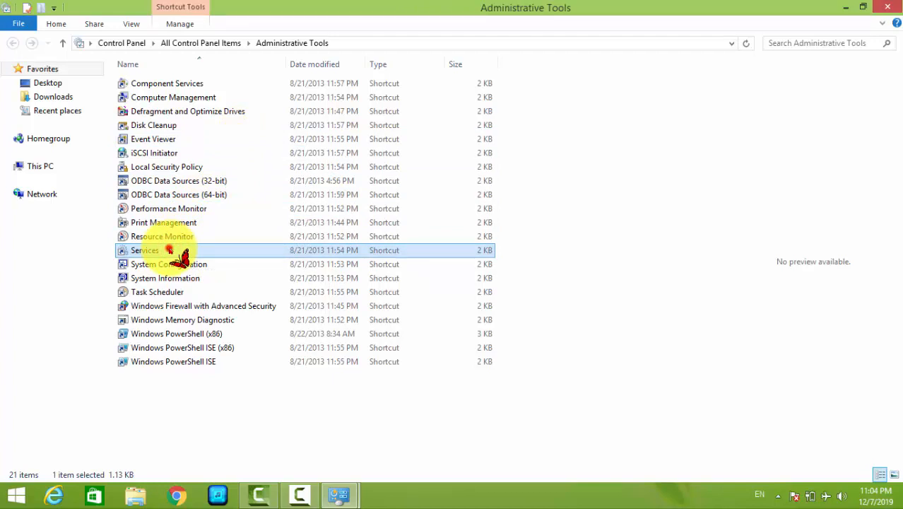
double_click(170, 251)
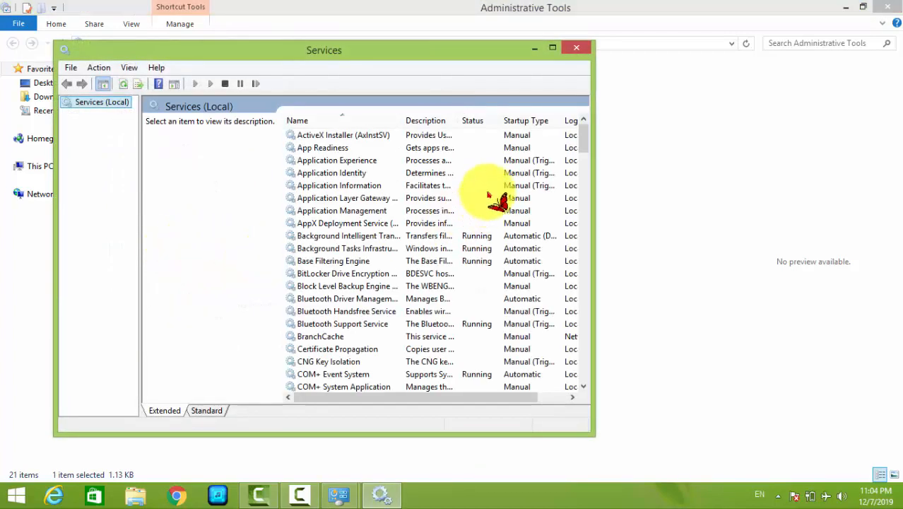
Set the Windows Update service's startup type to Disabled, apply the change, and close Services and Administrative Tools
left_click_drag(585, 134, 590, 386)
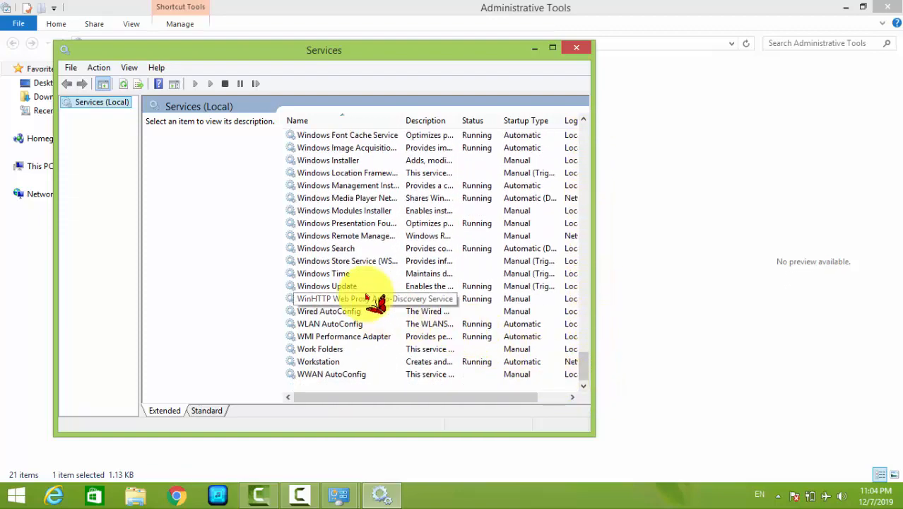
left_click(353, 286)
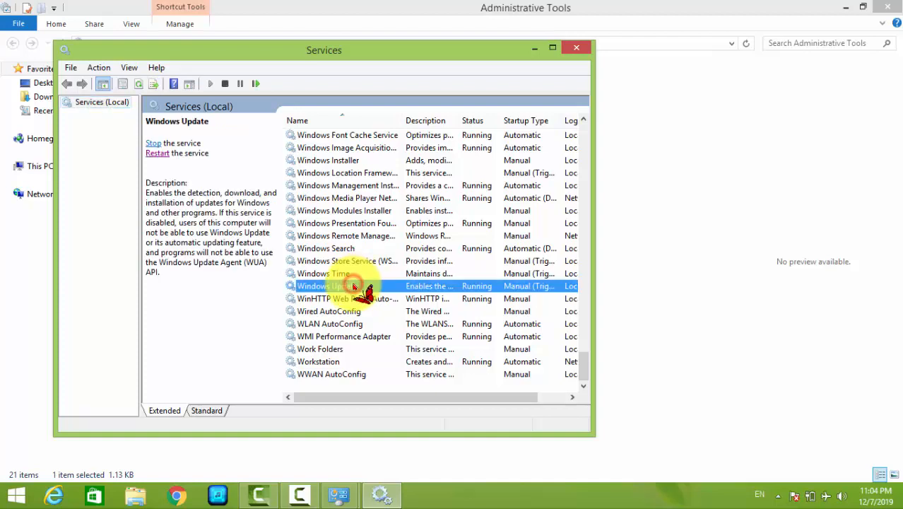
right_click(353, 286)
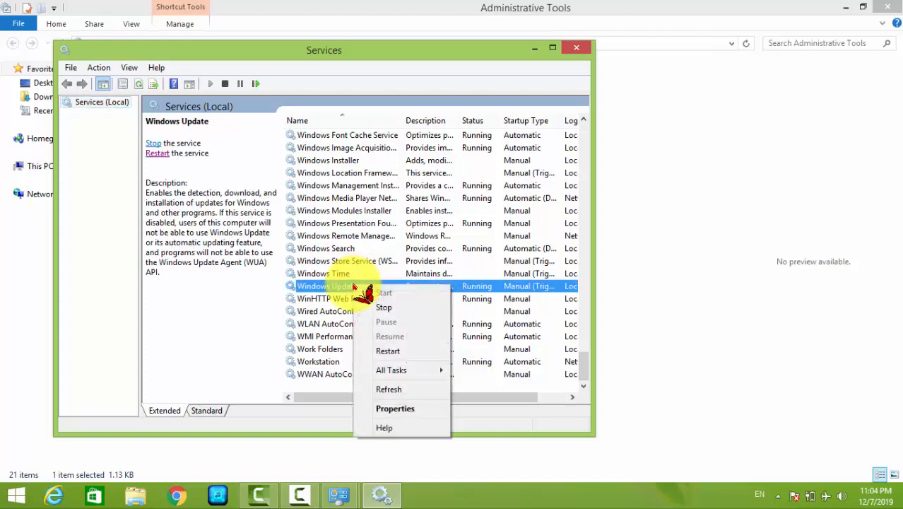
left_click(385, 410)
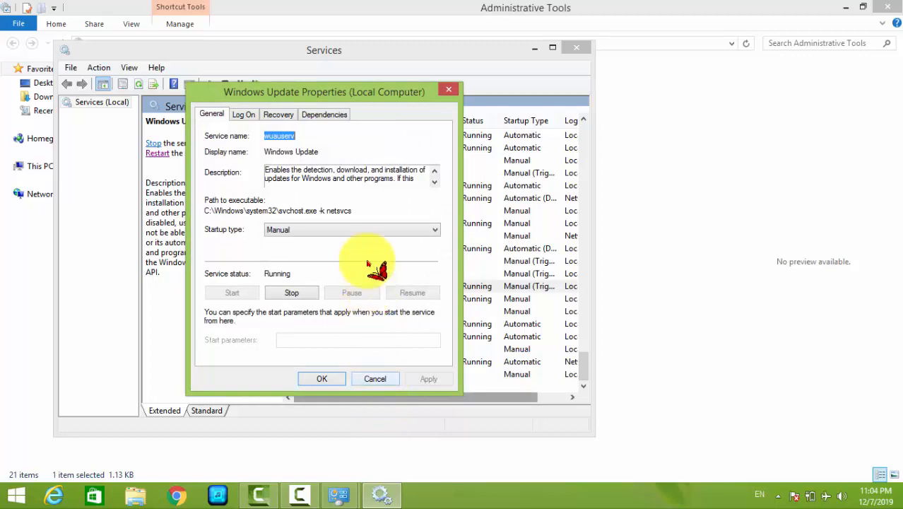
left_click(395, 233)
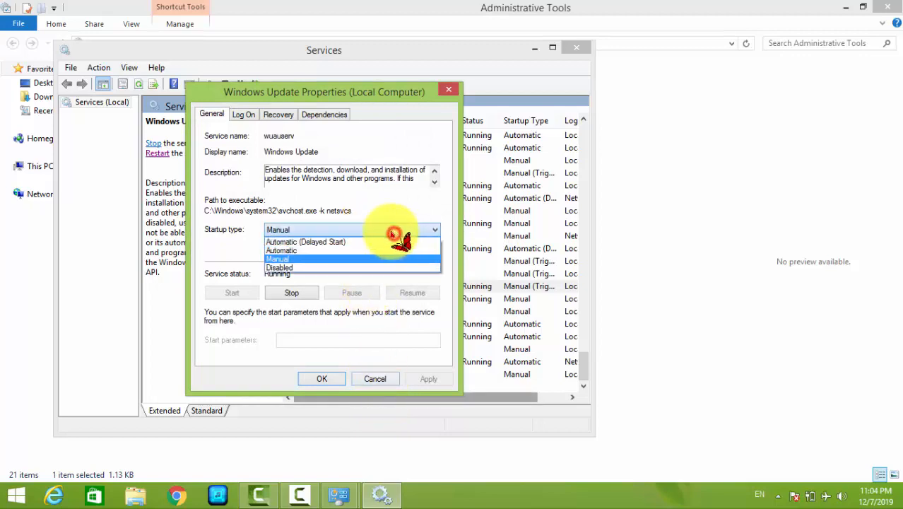
left_click(301, 267)
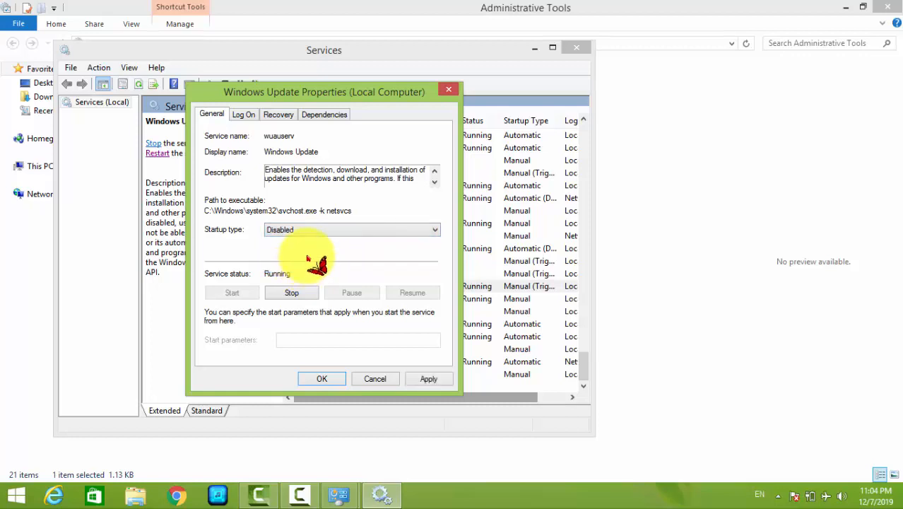
left_click(336, 231)
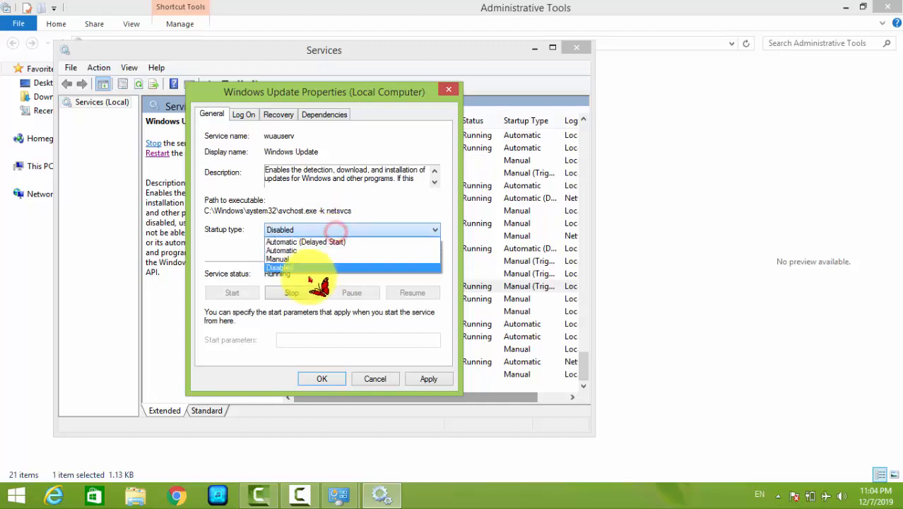
left_click(304, 267)
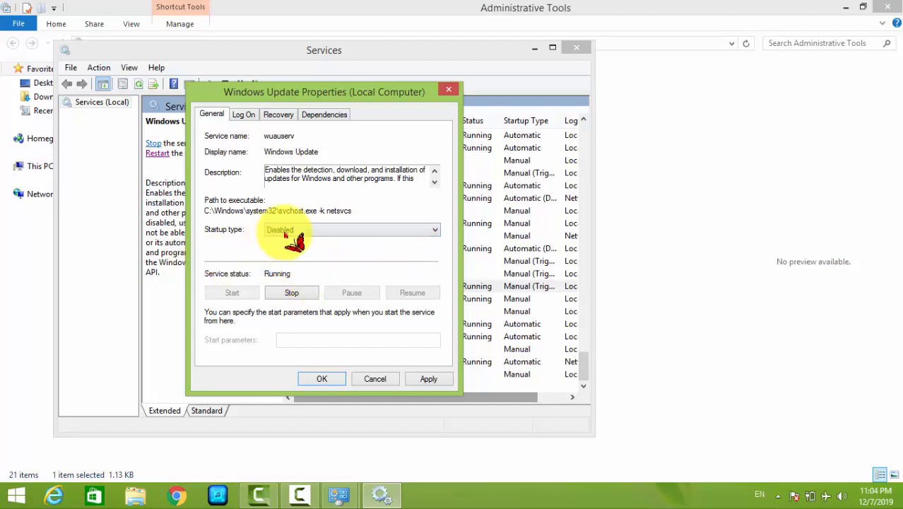
left_click(429, 379)
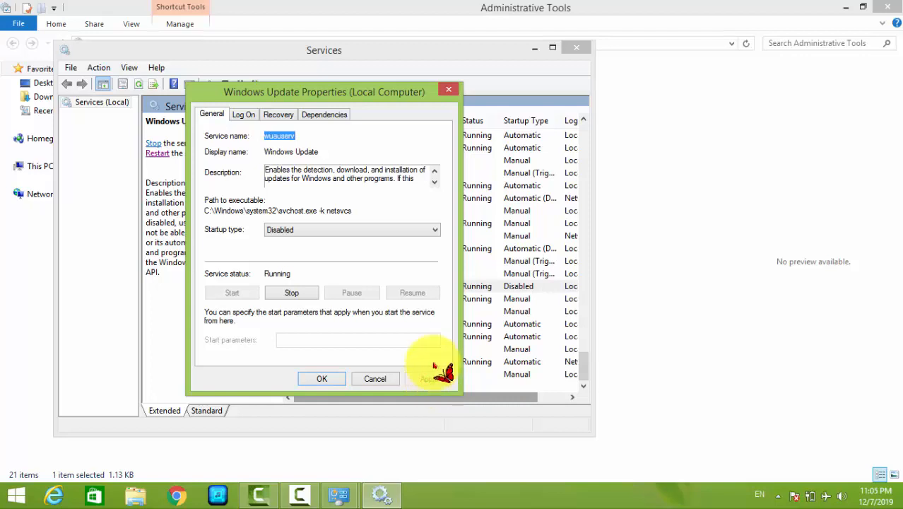
left_click(309, 383)
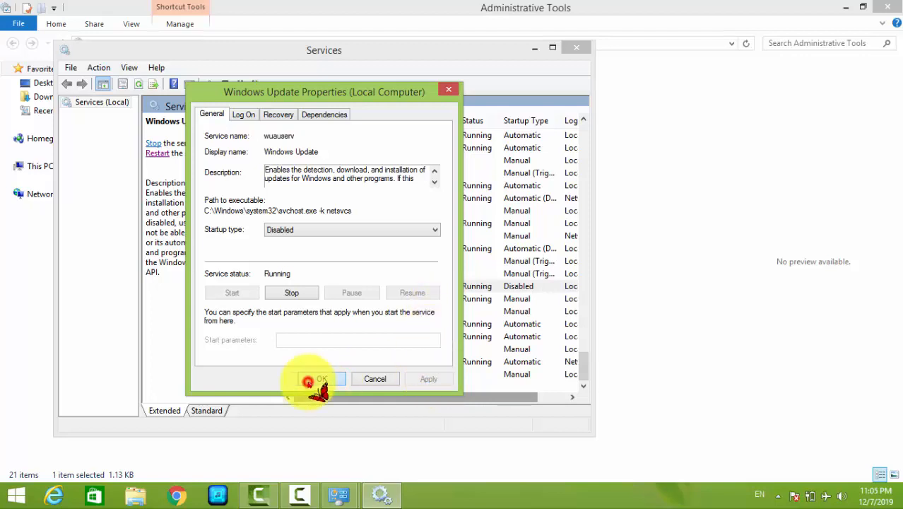
left_click(574, 48)
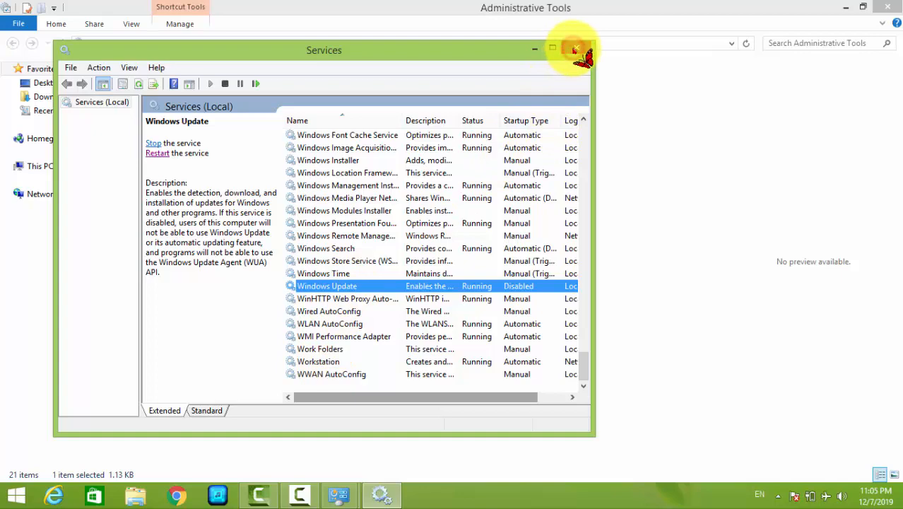
left_click(887, 7)
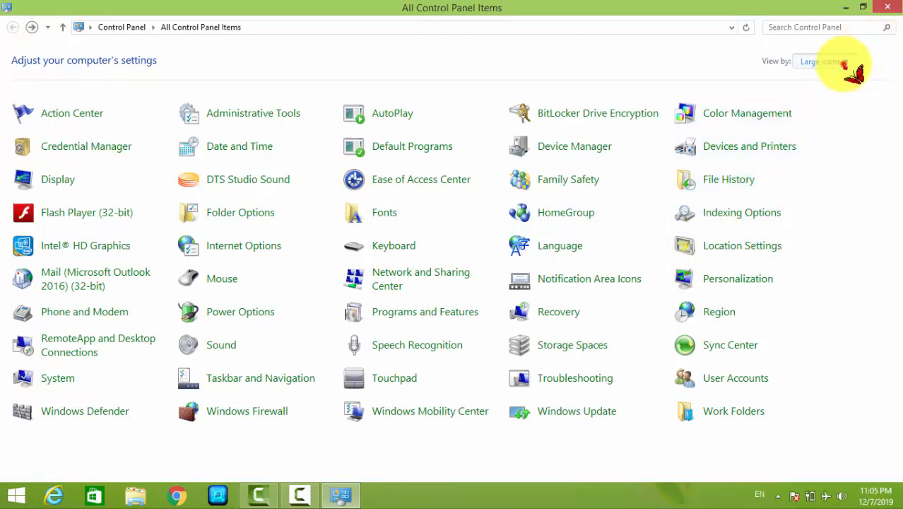
Switch the Control Panel view to Category, to Large icons and back to Category, and close the window
left_click(824, 60)
left_click(831, 77)
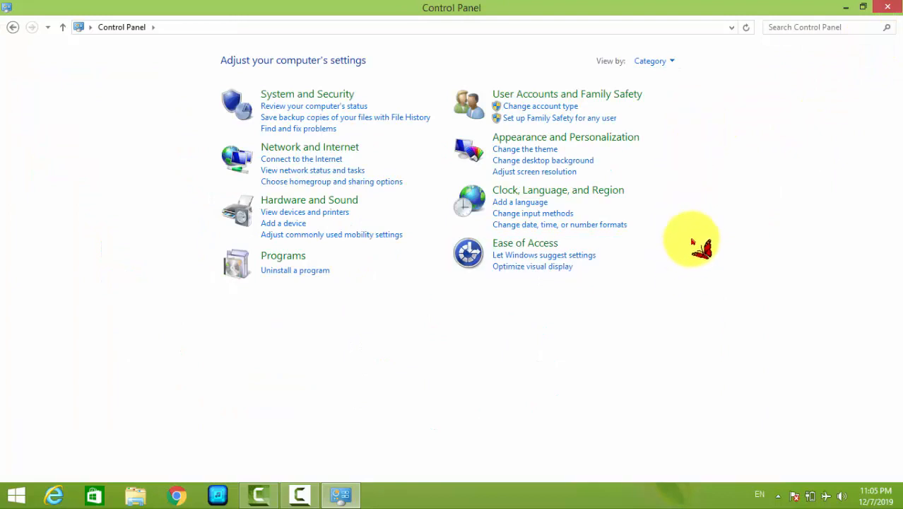
left_click(664, 61)
left_click(672, 99)
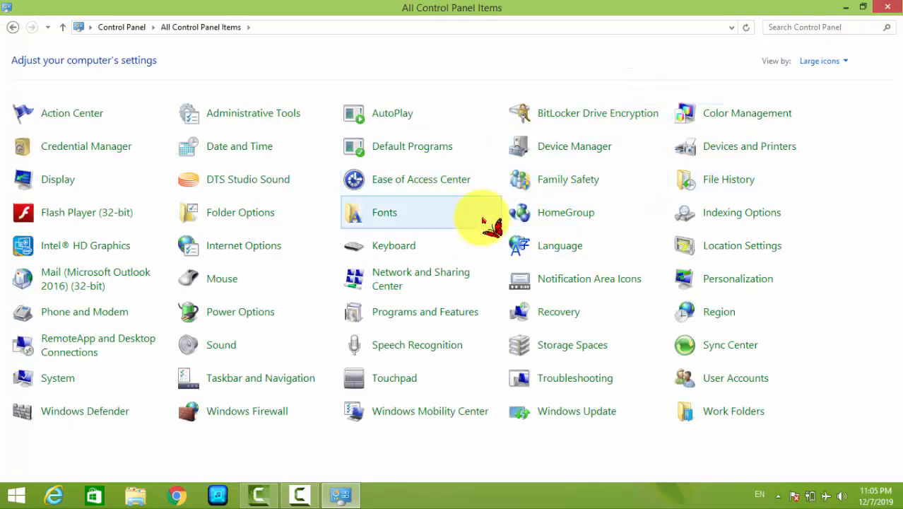
left_click(825, 61)
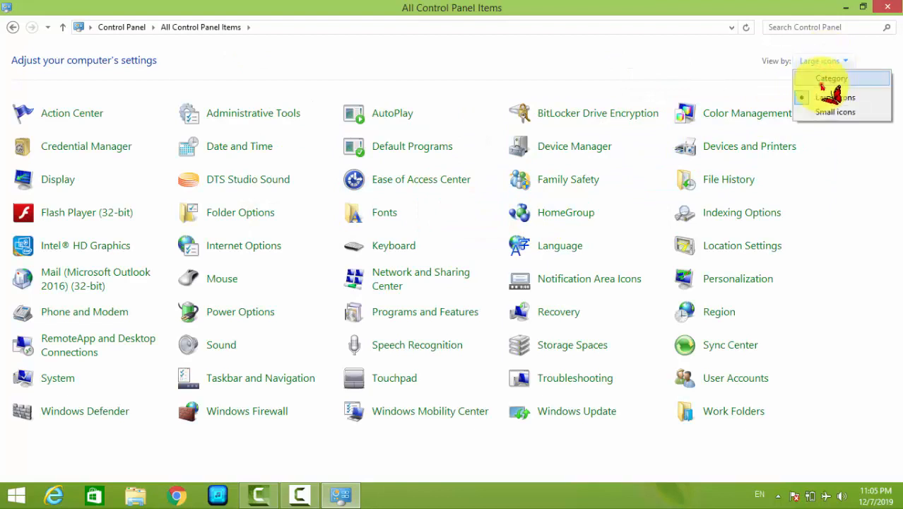
left_click(823, 83)
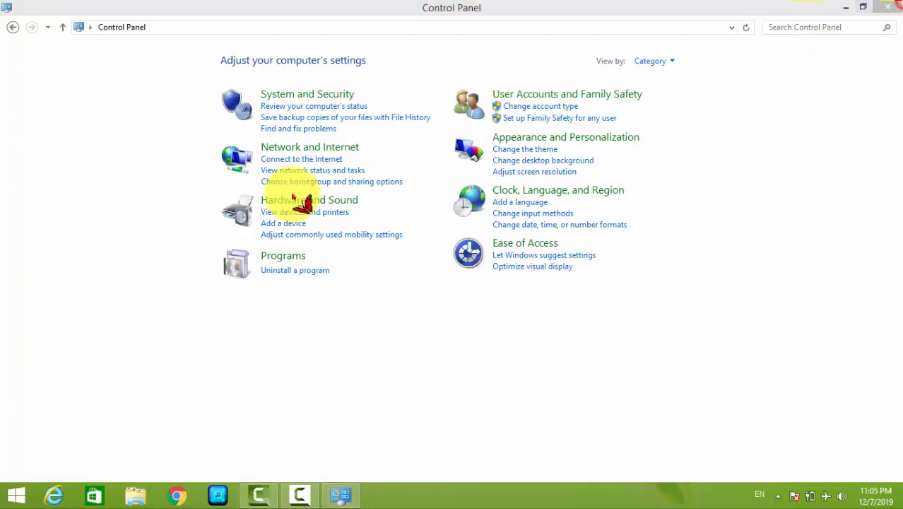
left_click(887, 6)
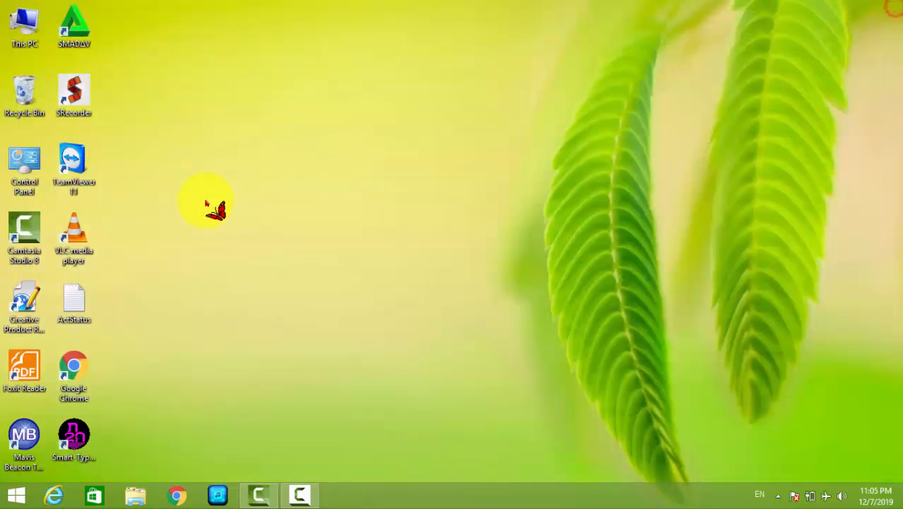
Reopen Control Panel from the desktop, set its view to Large icons, and close it
double_click(24, 160)
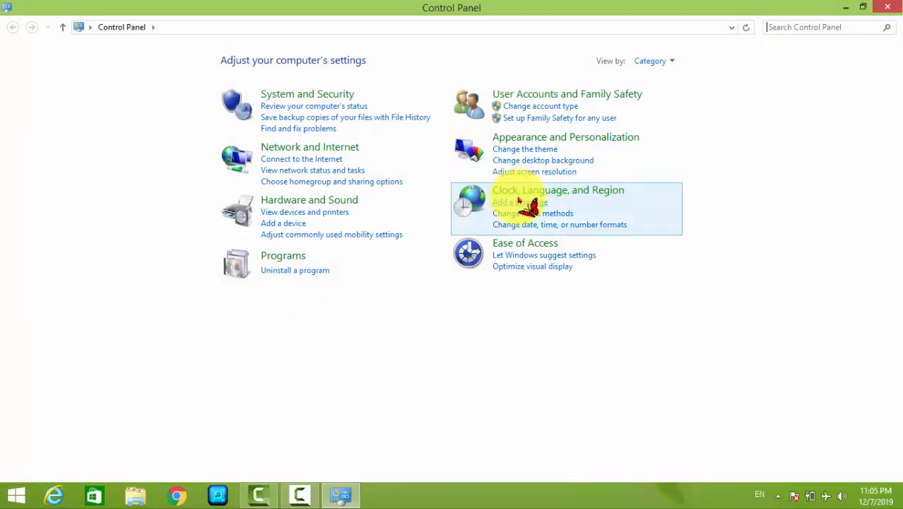
left_click(656, 63)
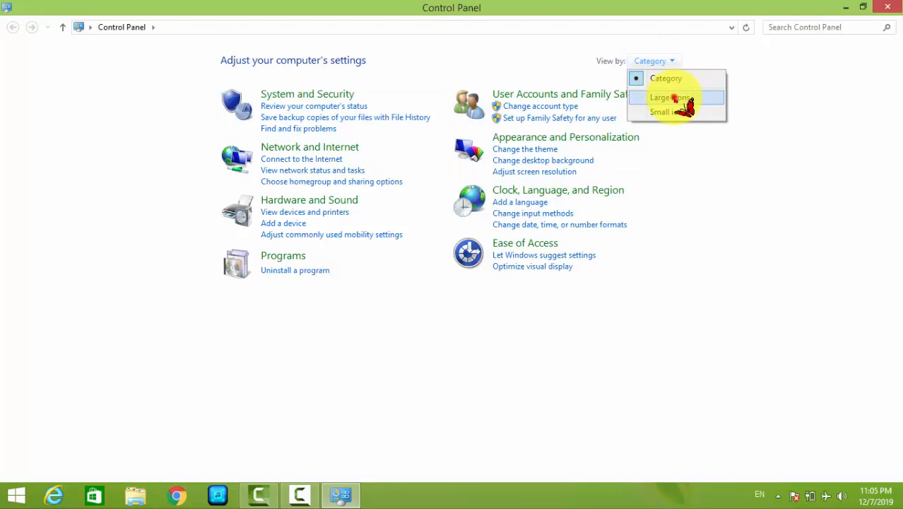
left_click(675, 99)
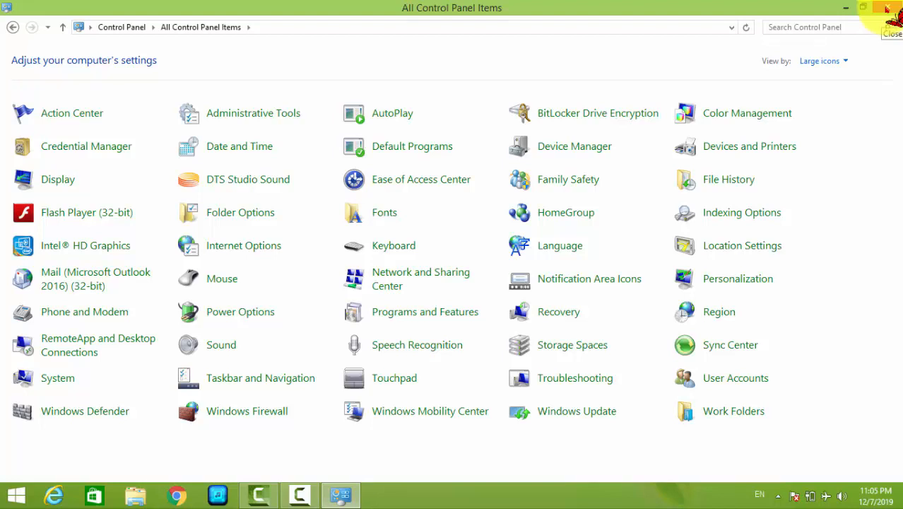
left_click(887, 8)
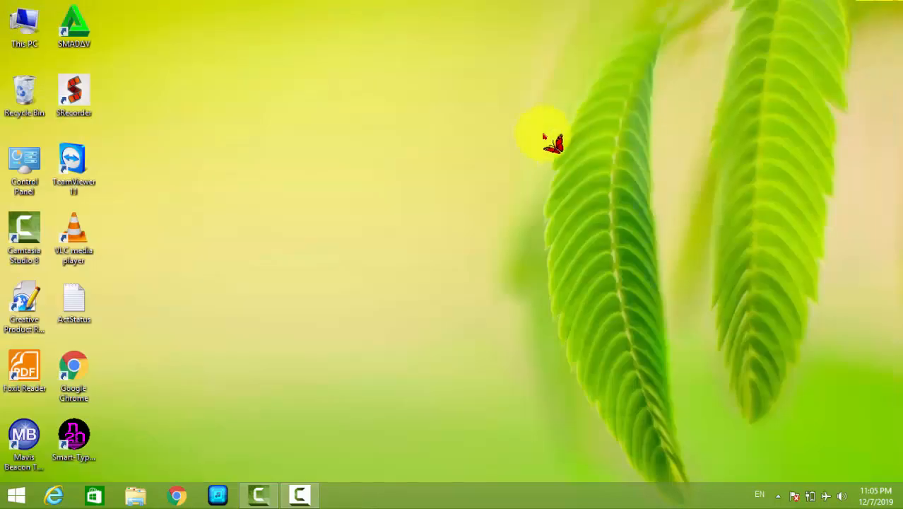
right_click(418, 142)
left_click(451, 178)
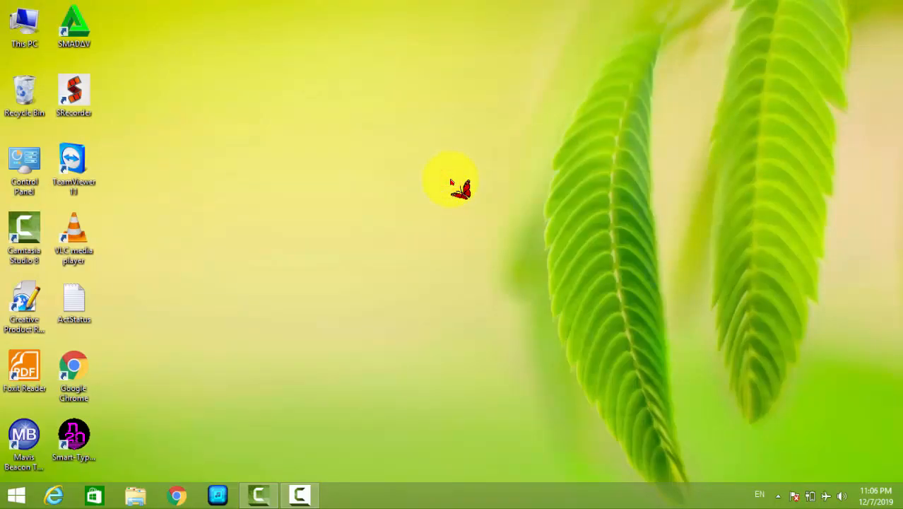